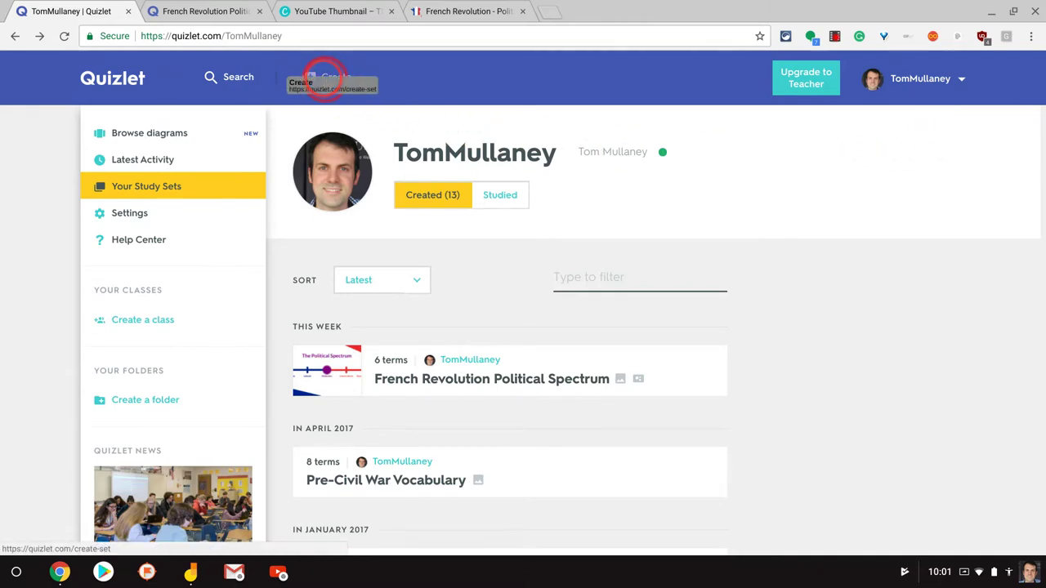
# Start a new study set and upload Where World War I Stood in 2016.jpg as its diagram image.
pyautogui.click(327, 86)
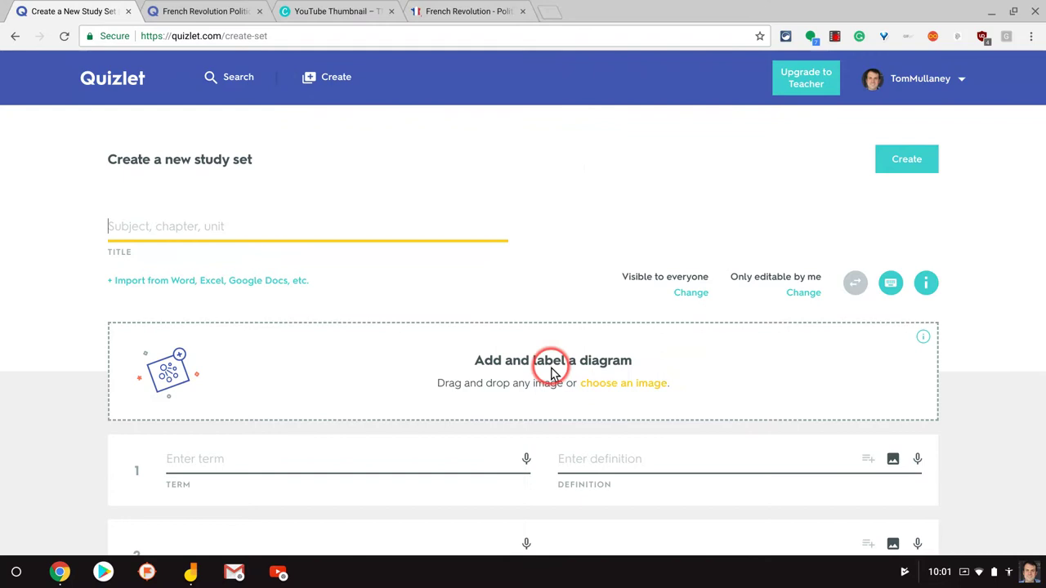
pyautogui.click(625, 383)
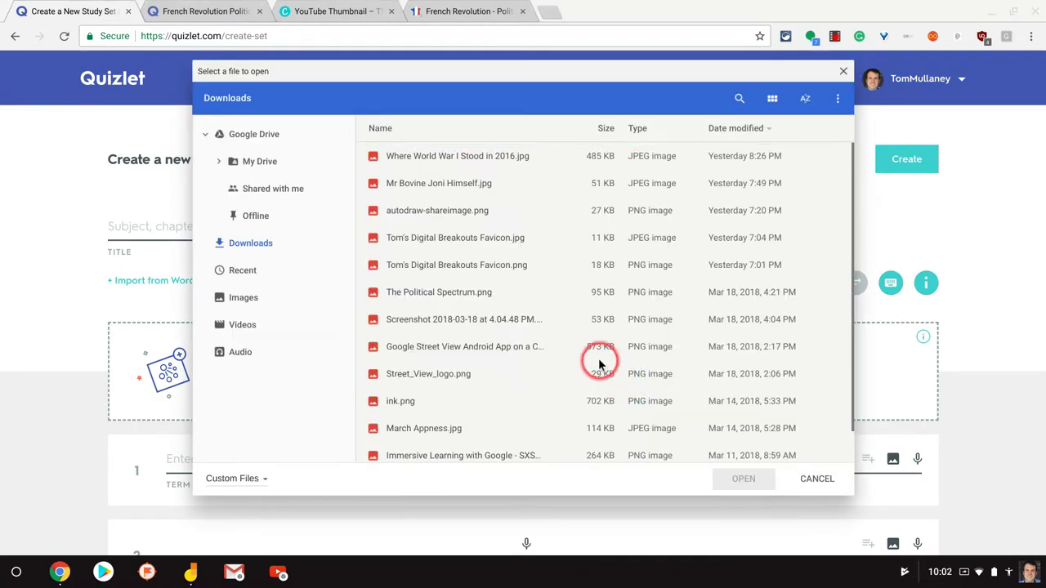
pyautogui.click(465, 155)
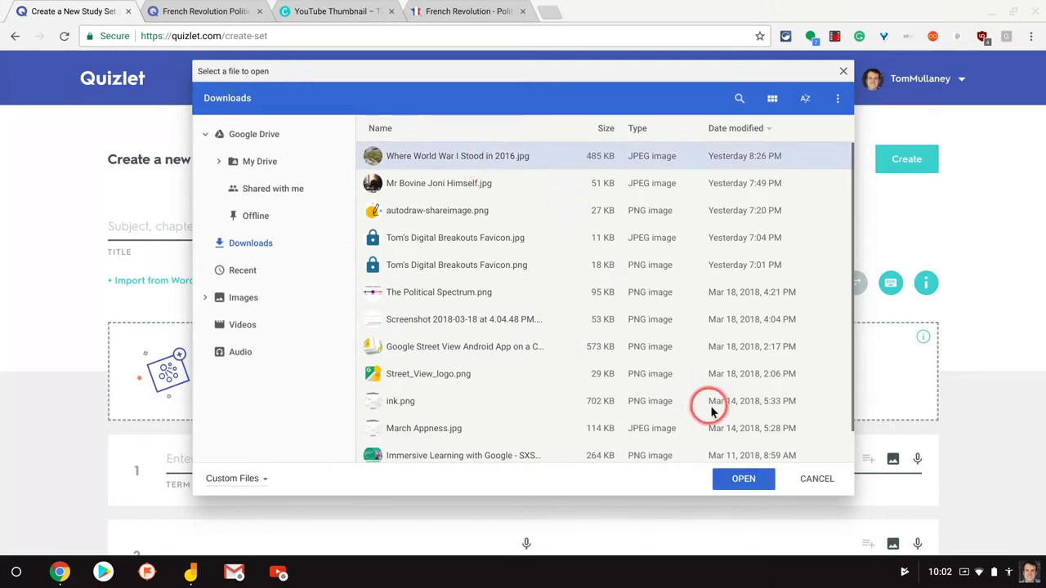
pyautogui.click(743, 480)
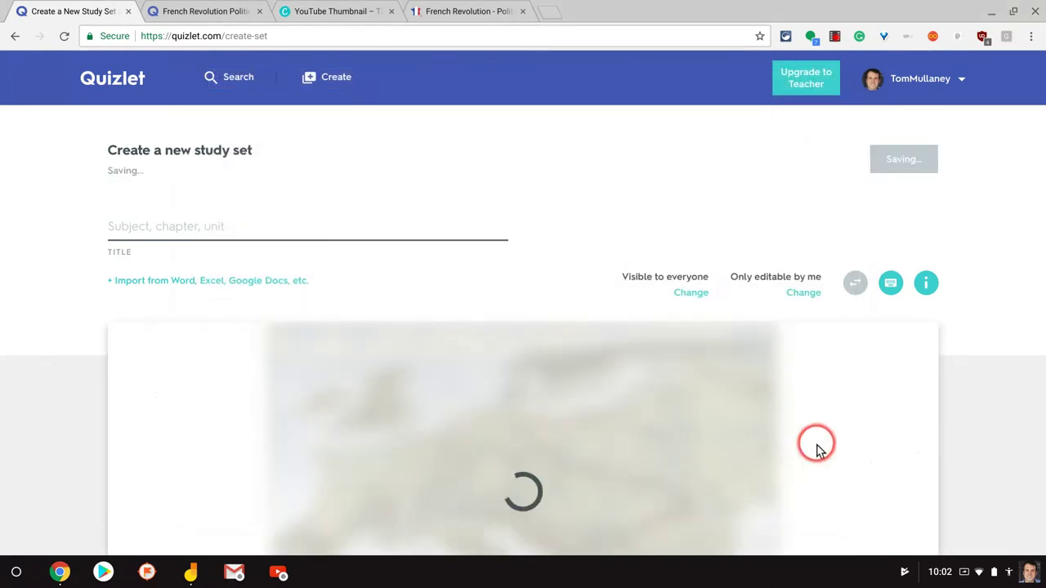
# Place a point on the map near Belgium and show the extra options for its new term.
pyautogui.scroll(-2, 820, 446)
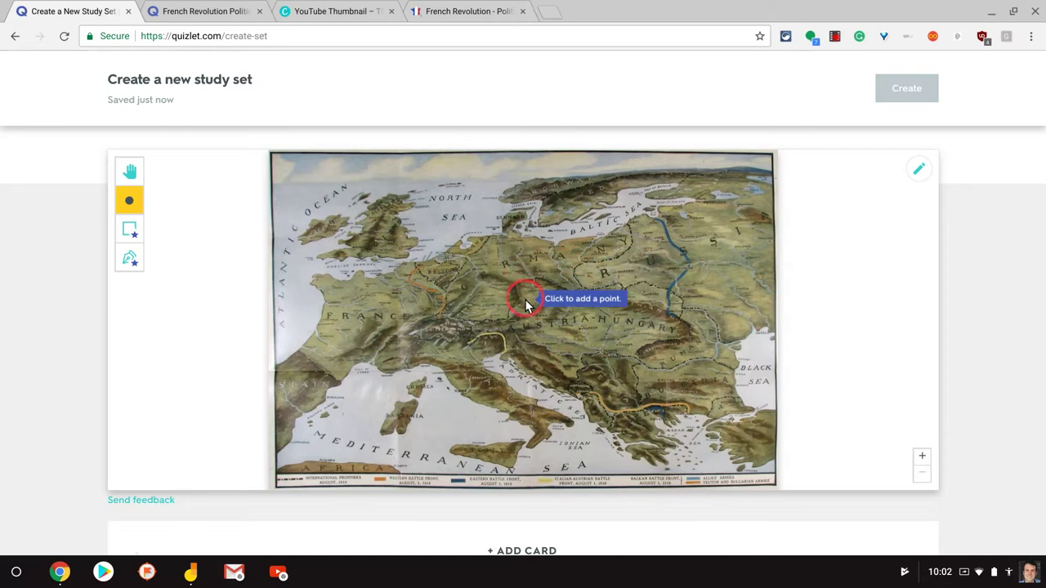
pyautogui.click(460, 274)
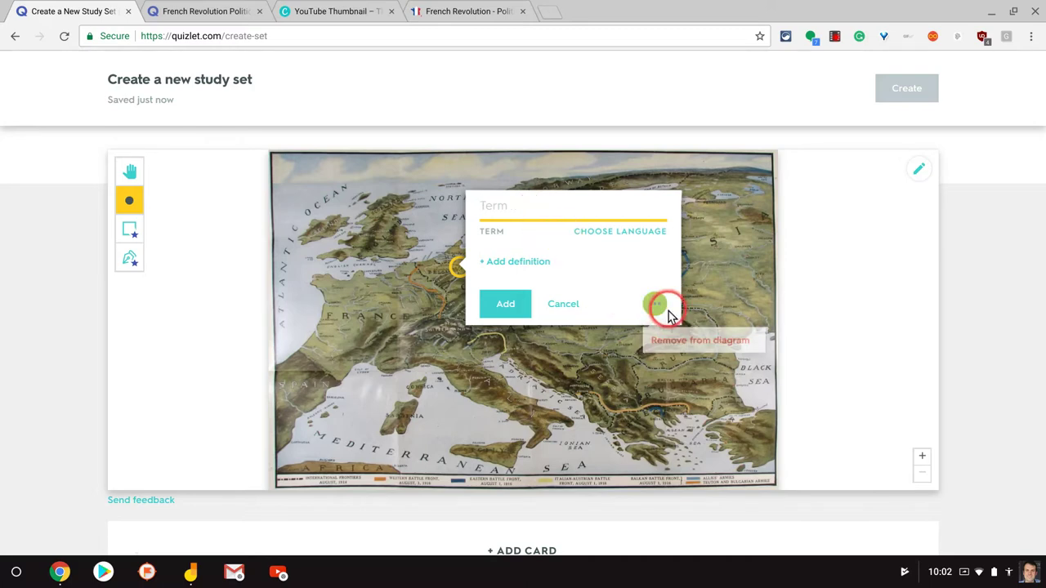
pyautogui.moveTo(680, 323)
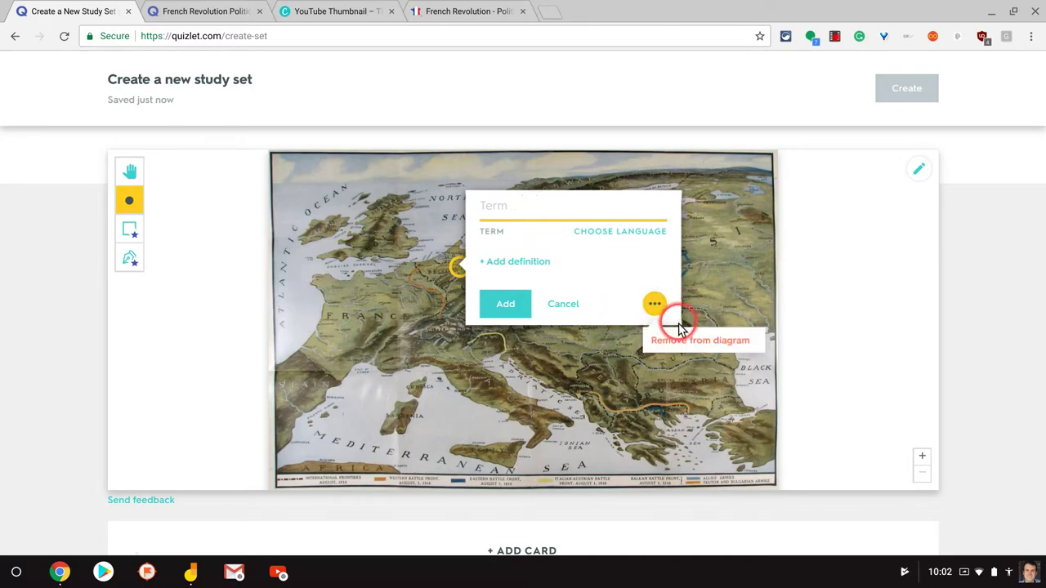
# View the French Revolution Political Spectrum diagram and compare it with its original design in Canva.
pyautogui.click(215, 18)
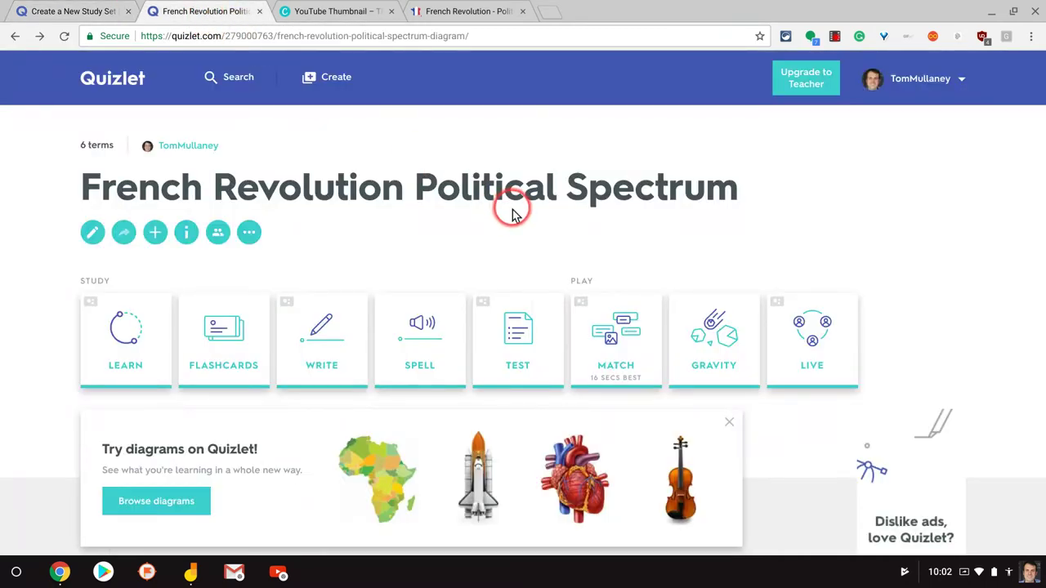
pyautogui.scroll(-5, 612, 233)
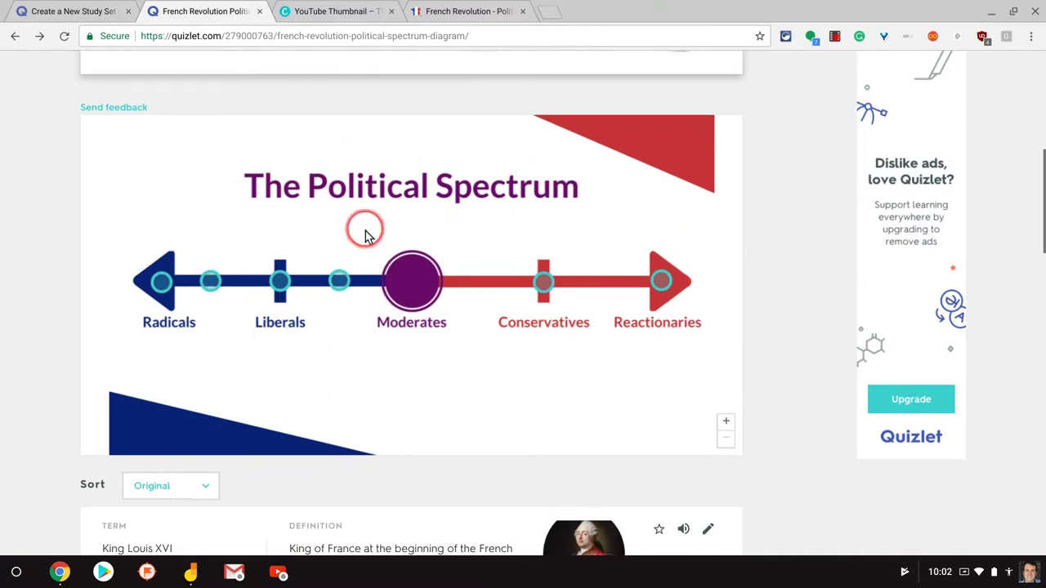
pyautogui.click(317, 11)
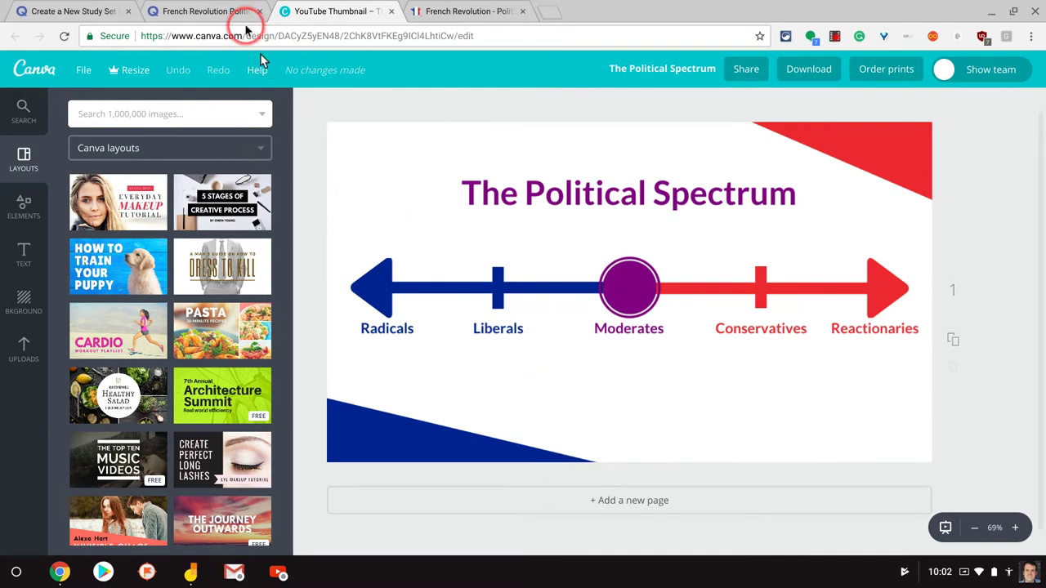
pyautogui.click(218, 12)
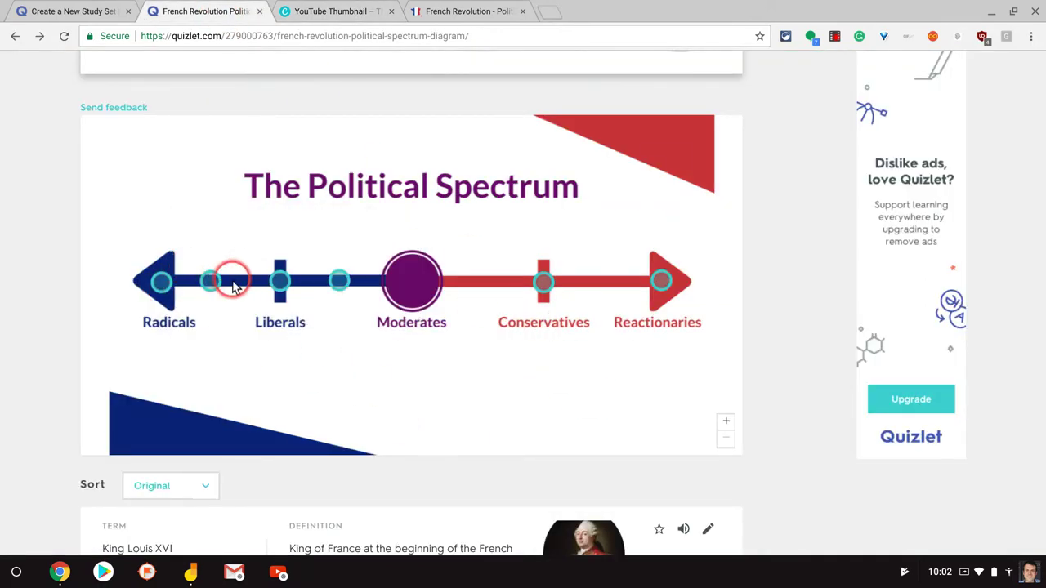
# Examine the points on the Political Spectrum diagram and read through the set's terms, definitions and images.
pyautogui.moveTo(283, 284)
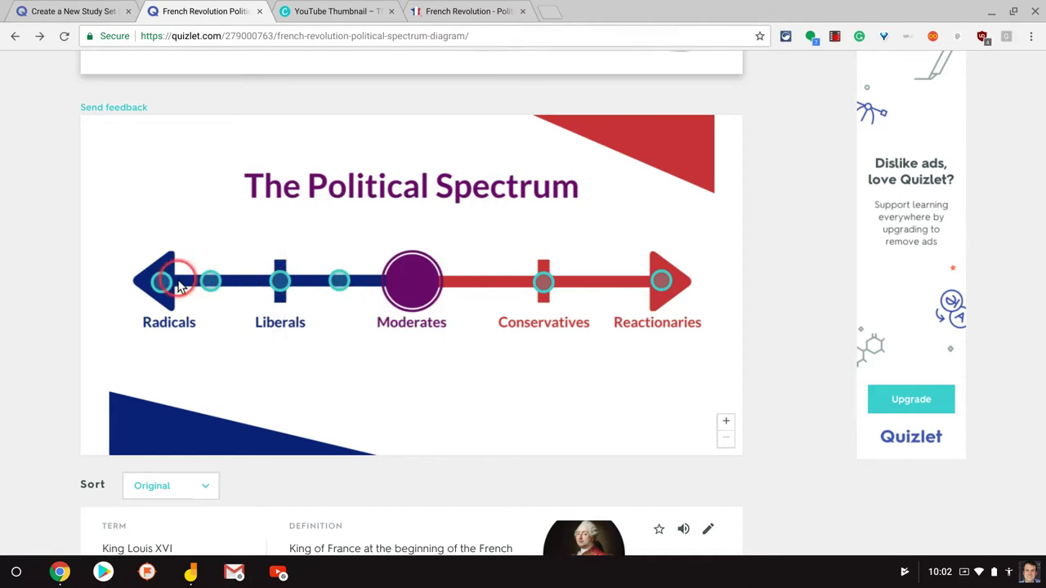
pyautogui.moveTo(209, 284)
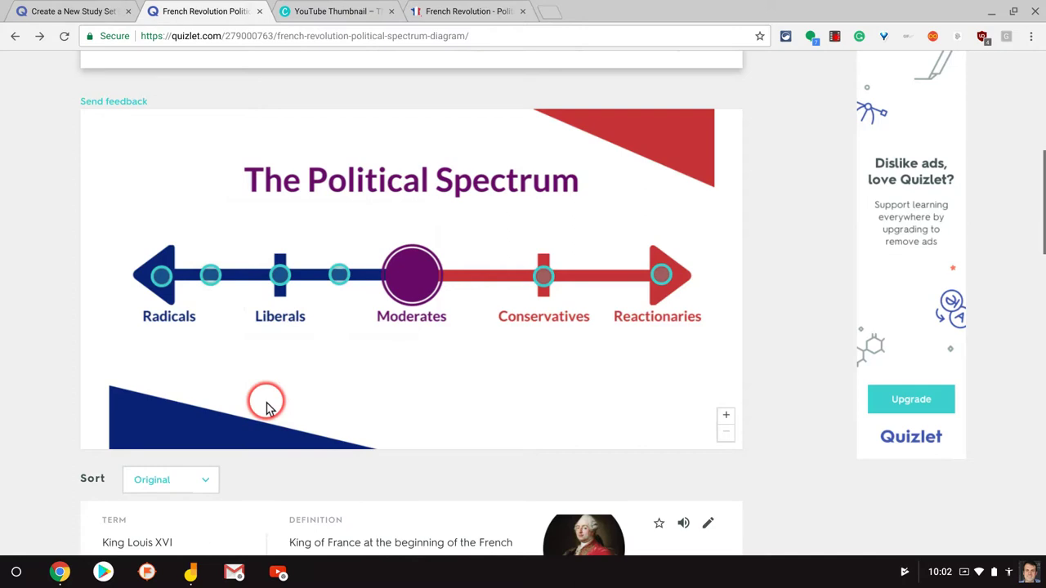
pyautogui.scroll(-3, 266, 409)
pyautogui.scroll(-6, 612, 397)
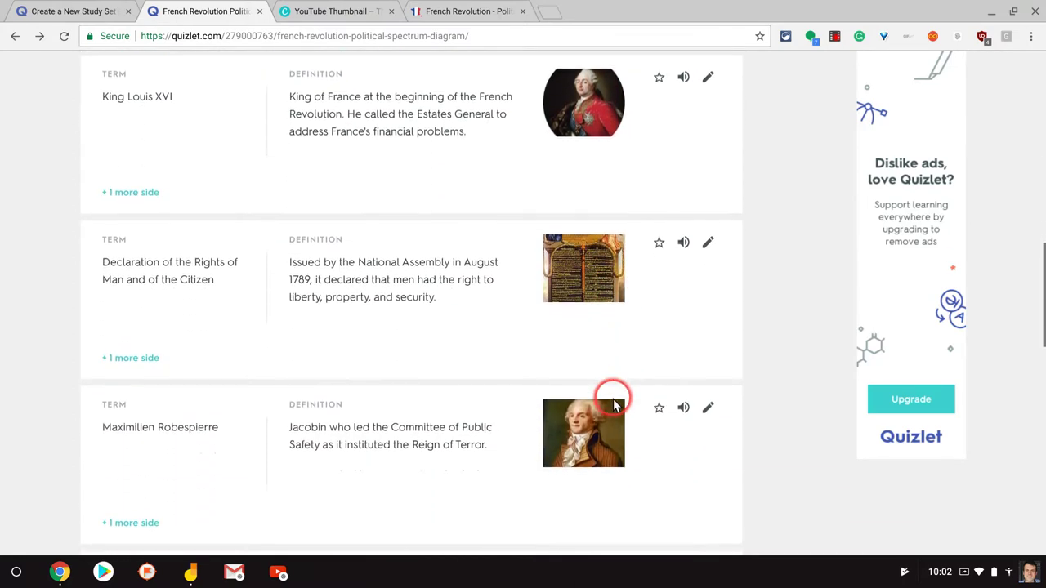
pyautogui.scroll(-4, 614, 399)
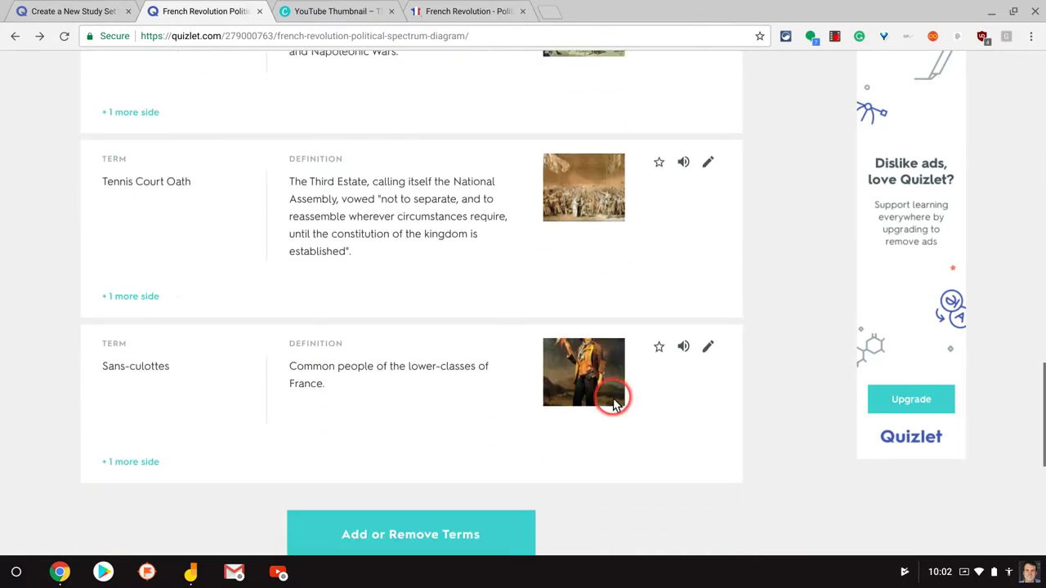
pyautogui.scroll(10, 613, 399)
pyautogui.scroll(2, 491, 422)
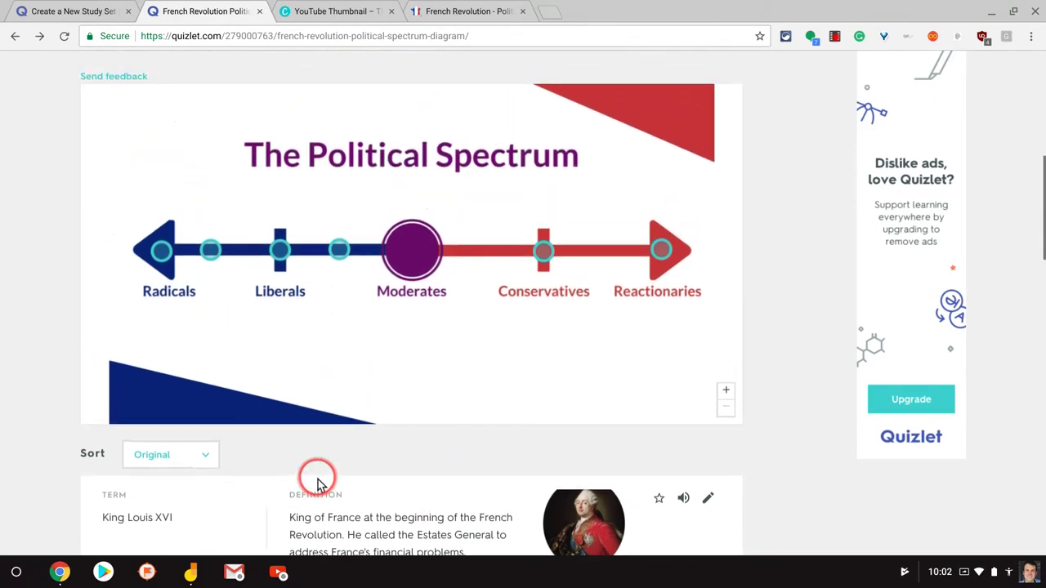
# Switch to the logged-out Quizlet window and begin a Learn round for the French Revolution Political Spectrum set.
pyautogui.click(60, 574)
pyautogui.click(58, 542)
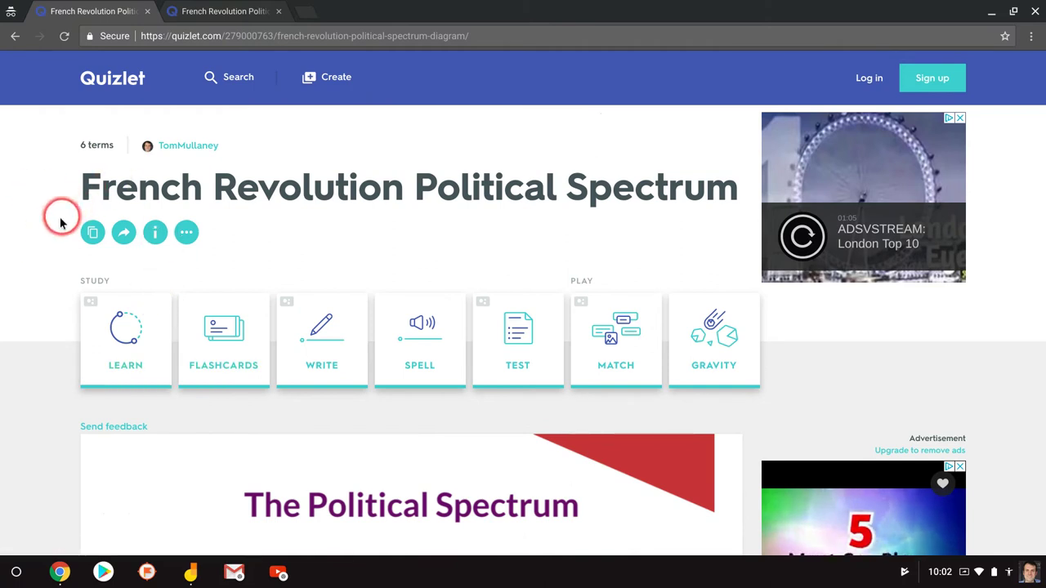
pyautogui.click(143, 333)
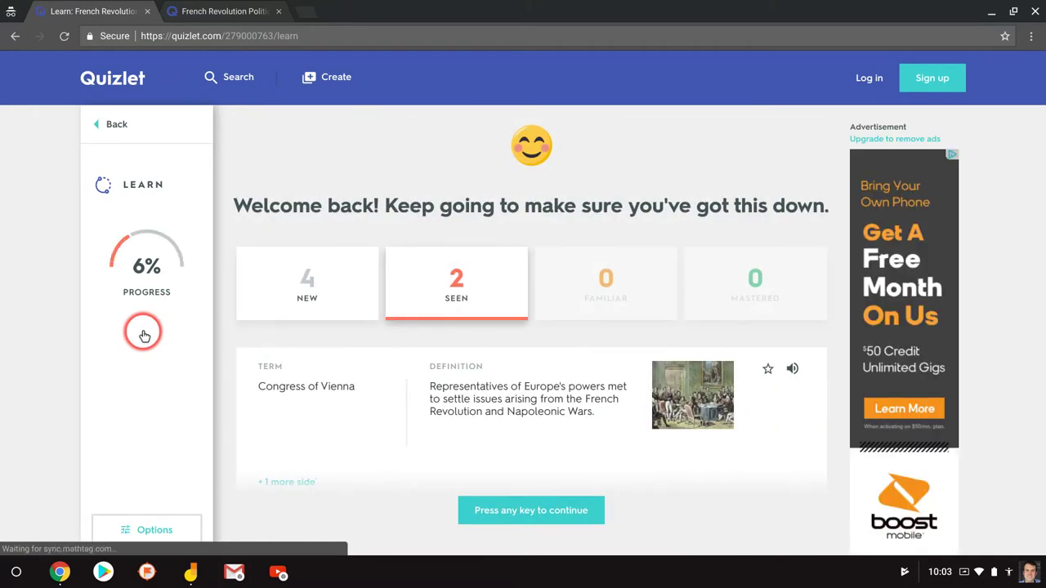
pyautogui.click(543, 502)
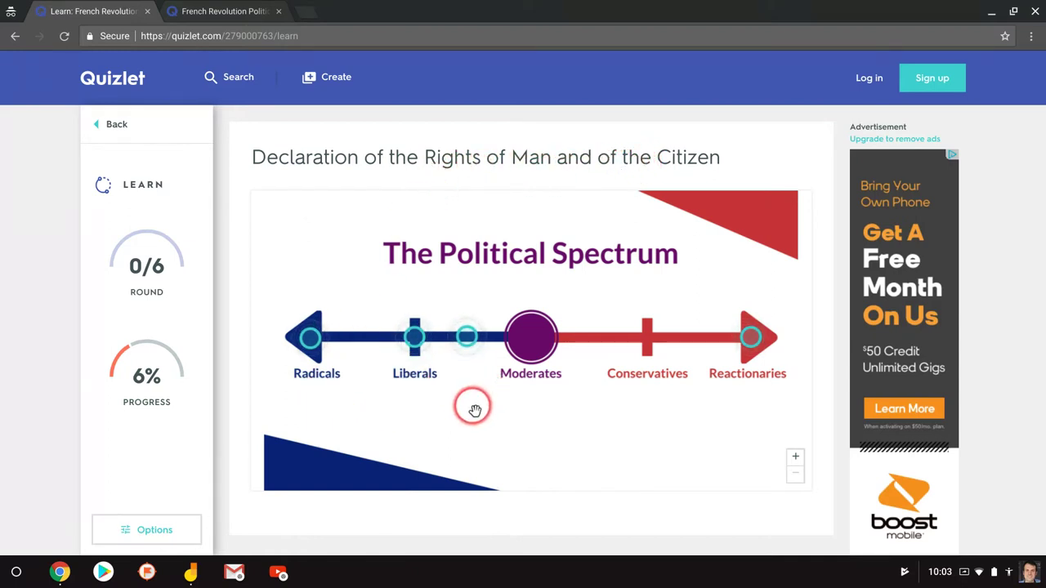
# Answer Declaration of the Rights of Man and of the Citizen with the Liberals point, and Tennis Court Oath with the point between Liberals and Moderates.
pyautogui.click(417, 341)
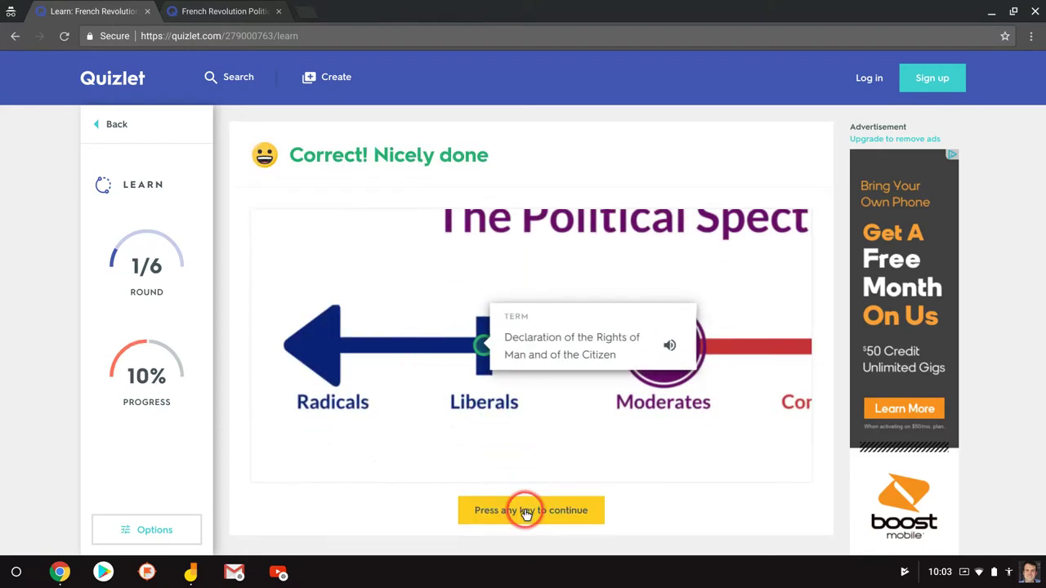
pyautogui.click(525, 511)
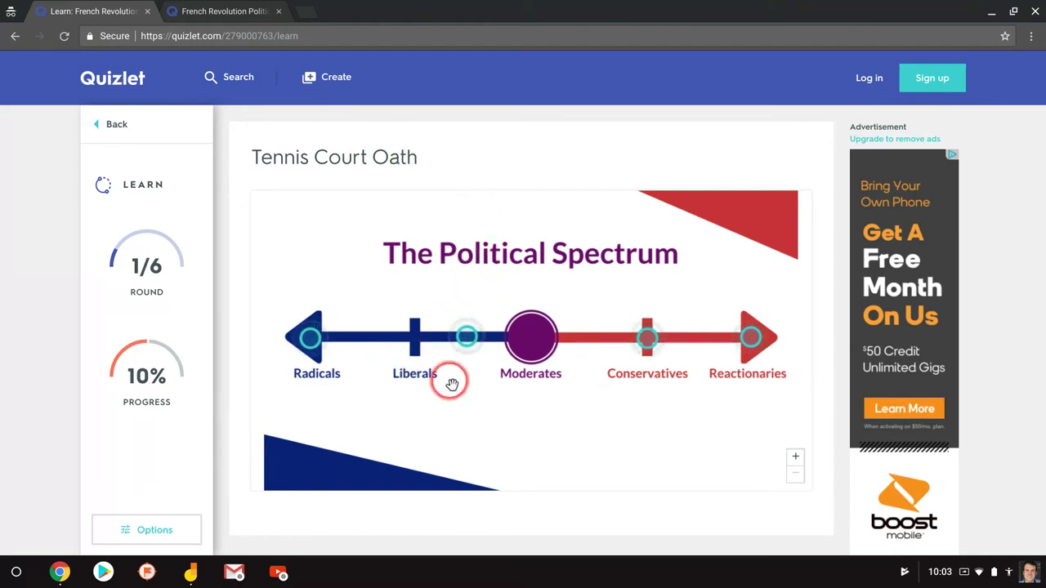
pyautogui.click(466, 339)
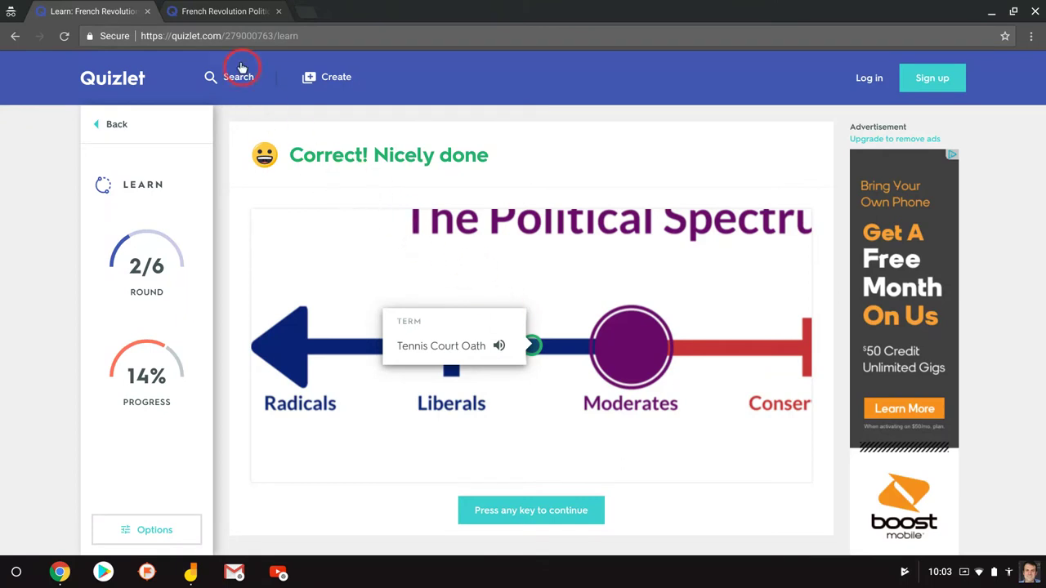
# Start a Match game from the copy of the French Revolution set open in the second tab.
pyautogui.click(211, 12)
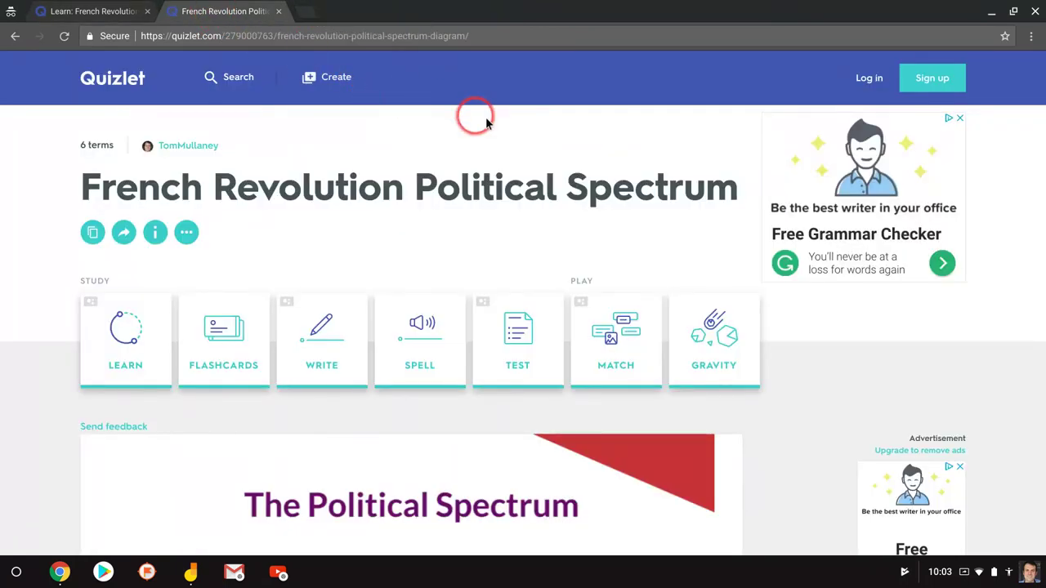
pyautogui.click(628, 322)
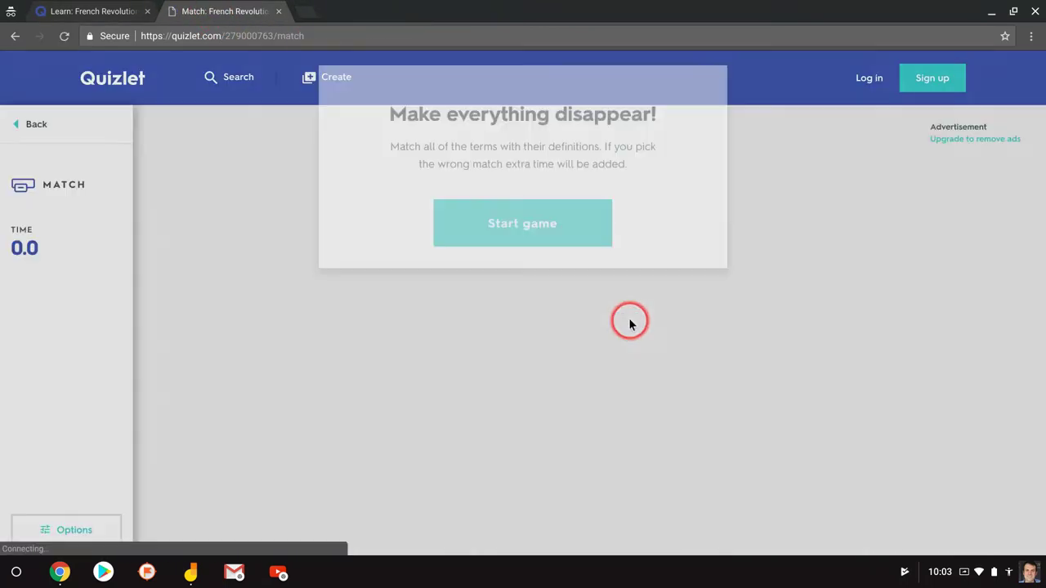
pyautogui.click(505, 234)
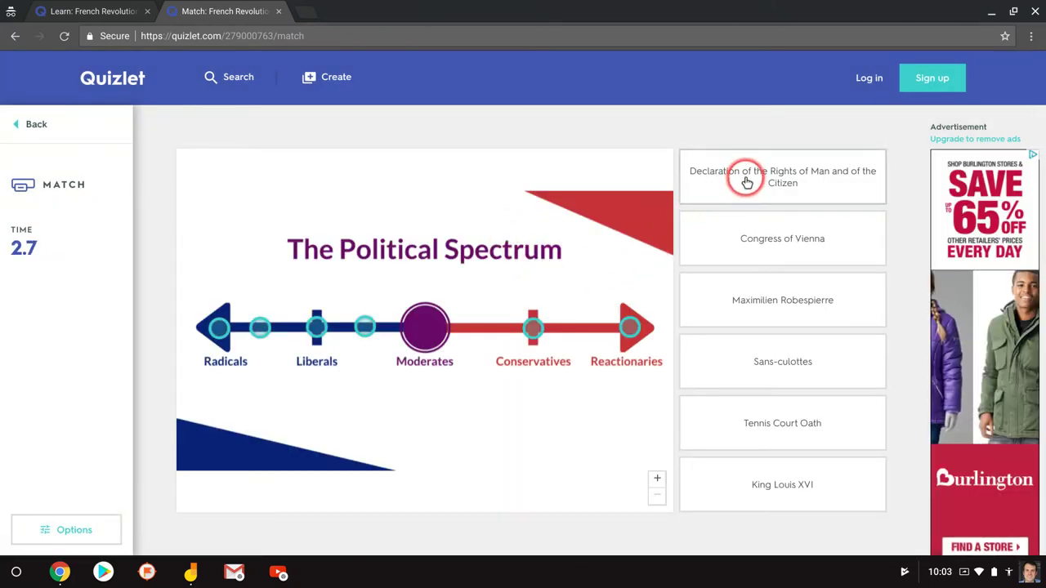
# Match the Declaration of the Rights of Man to Liberals, Congress of Vienna to Reactionaries, and Maximilien Robespierre to Radicals.
pyautogui.click(746, 181)
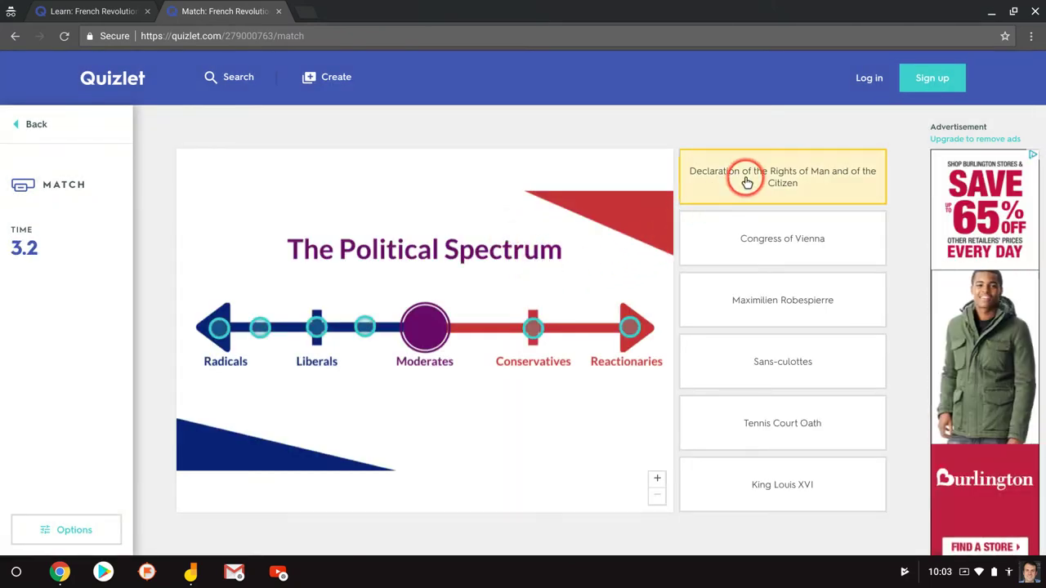
pyautogui.click(323, 334)
pyautogui.click(738, 243)
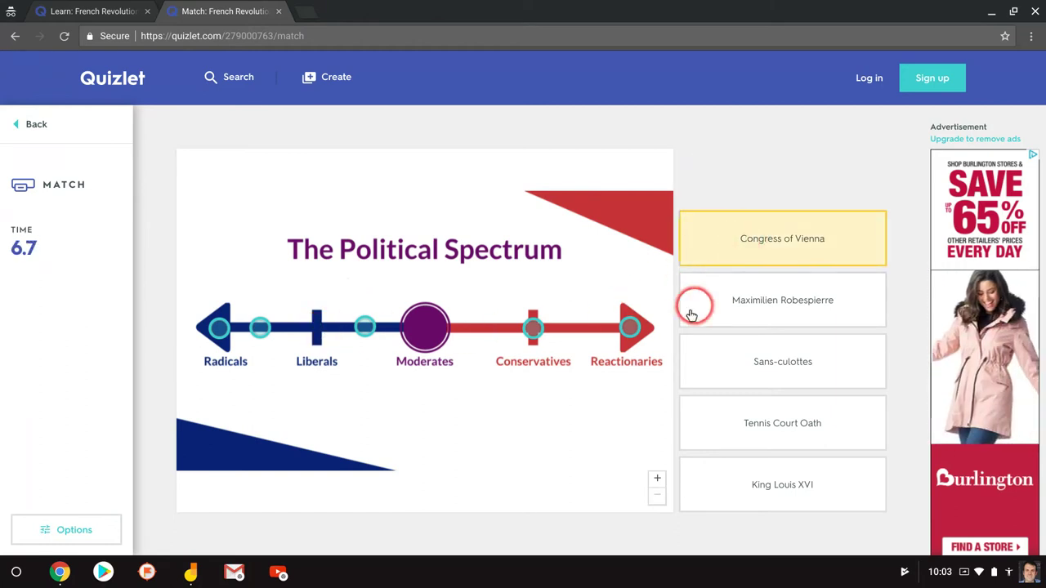
pyautogui.click(628, 329)
pyautogui.click(739, 300)
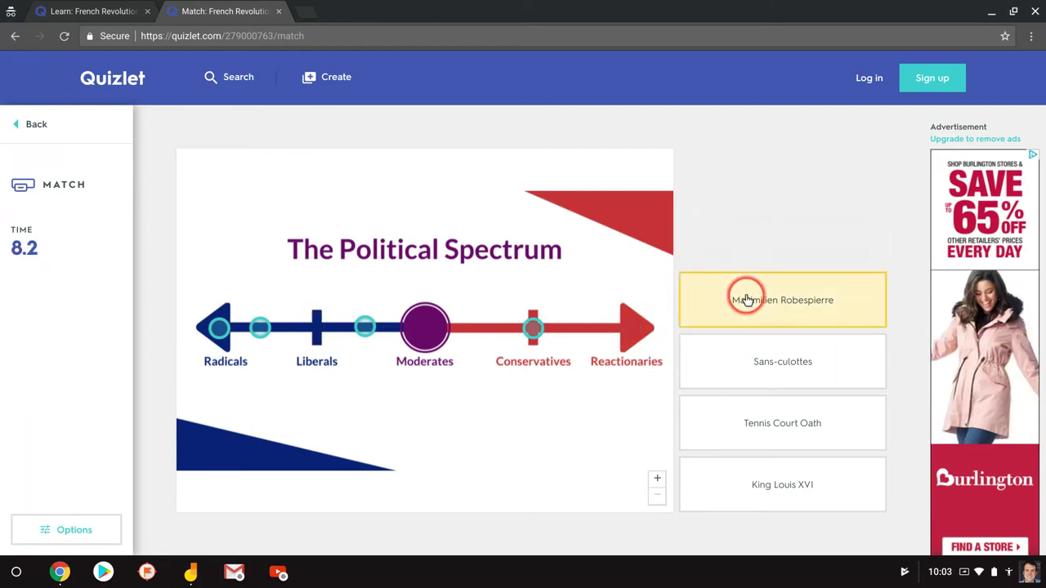
pyautogui.click(174, 333)
# Match Sans-culottes between Radicals and Liberals, Tennis Court Oath between Liberals and Moderates, and King Louis XVI to Conservatives.
pyautogui.click(863, 357)
pyautogui.click(280, 330)
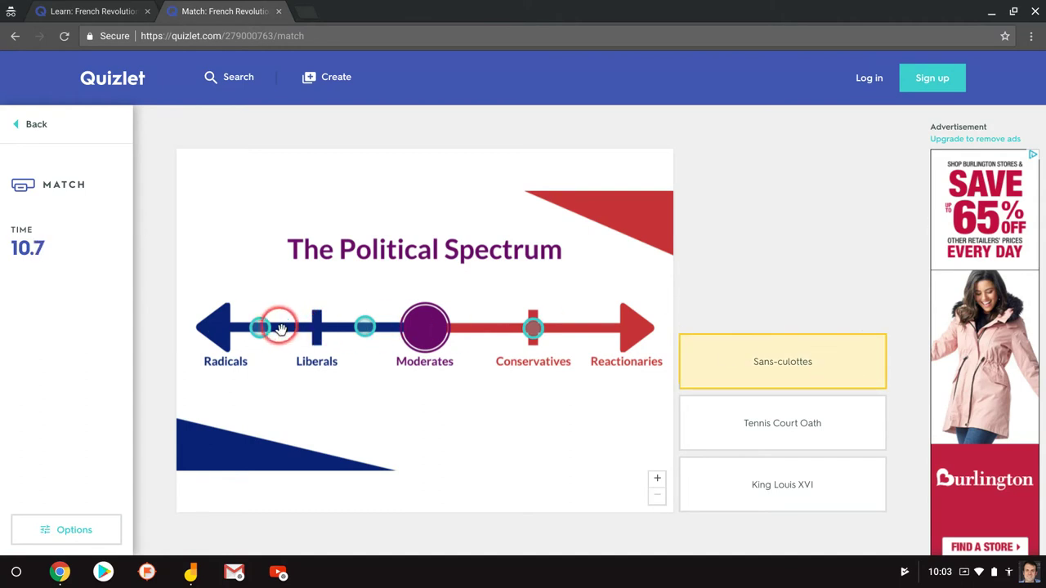
pyautogui.click(794, 444)
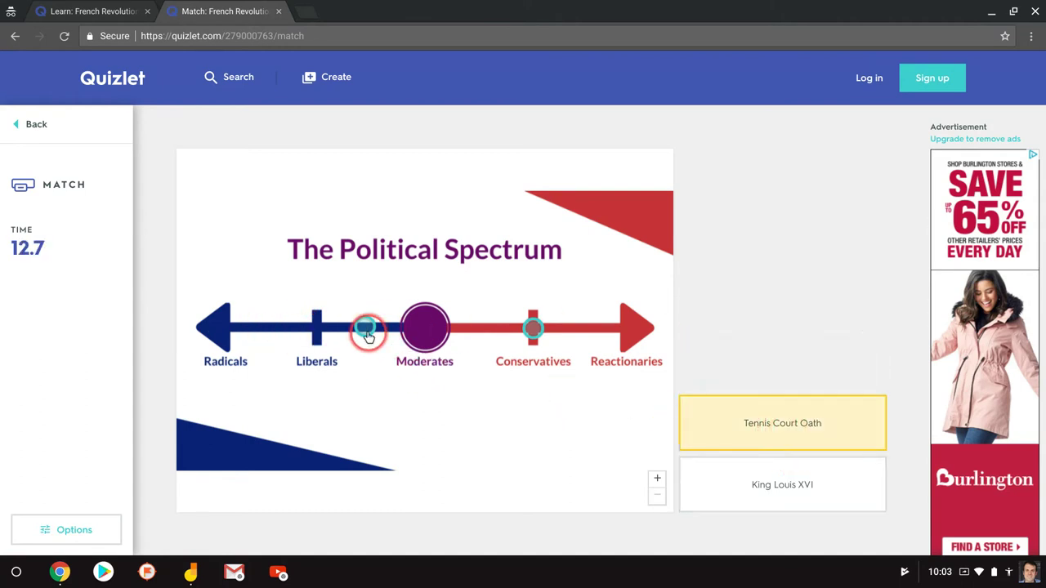
pyautogui.click(366, 330)
pyautogui.click(801, 497)
pyautogui.click(532, 330)
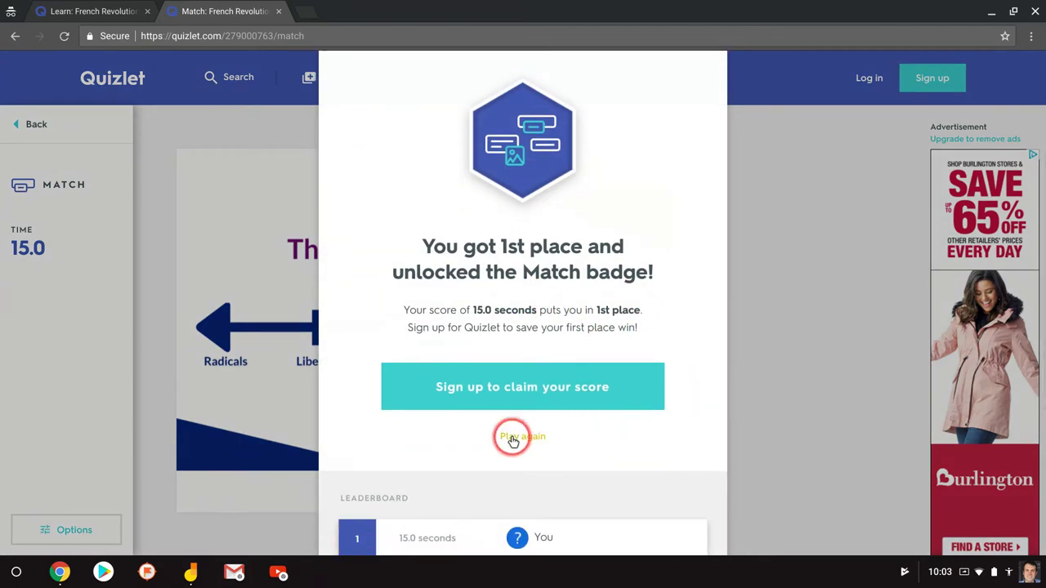
# Play Match again with terms and definitions, pairing King Louis XVI, Maximilien Robespierre and Congress of Vienna with their definitions.
pyautogui.click(513, 440)
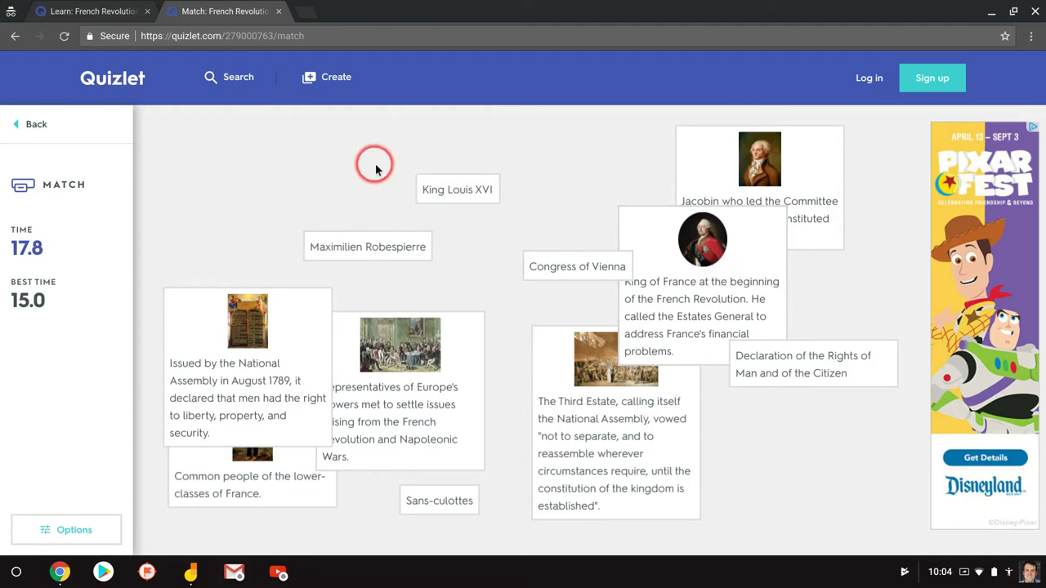
pyautogui.moveTo(440, 191); pyautogui.dragTo(707, 277)
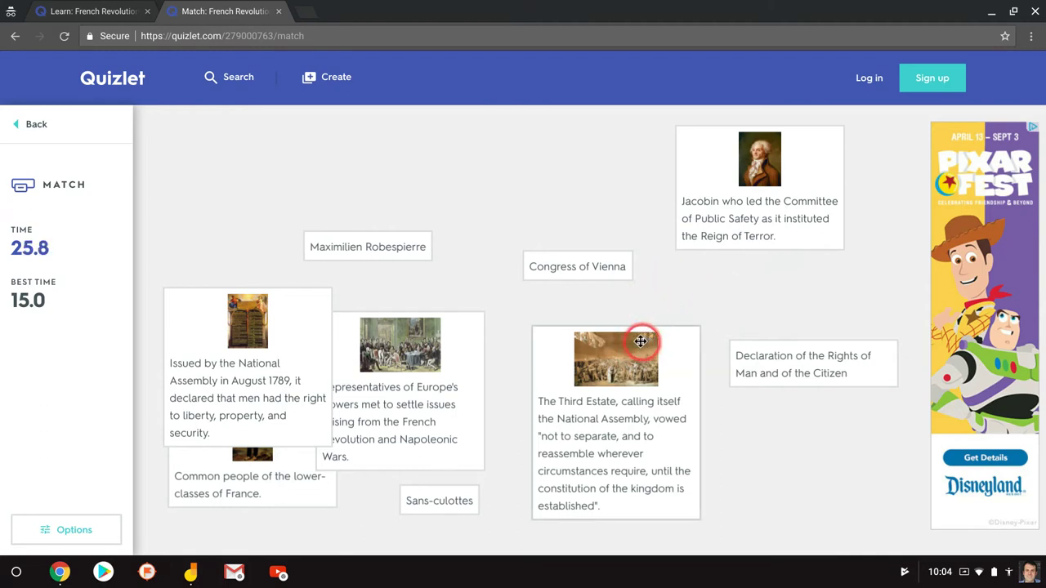
pyautogui.moveTo(585, 266); pyautogui.dragTo(591, 364)
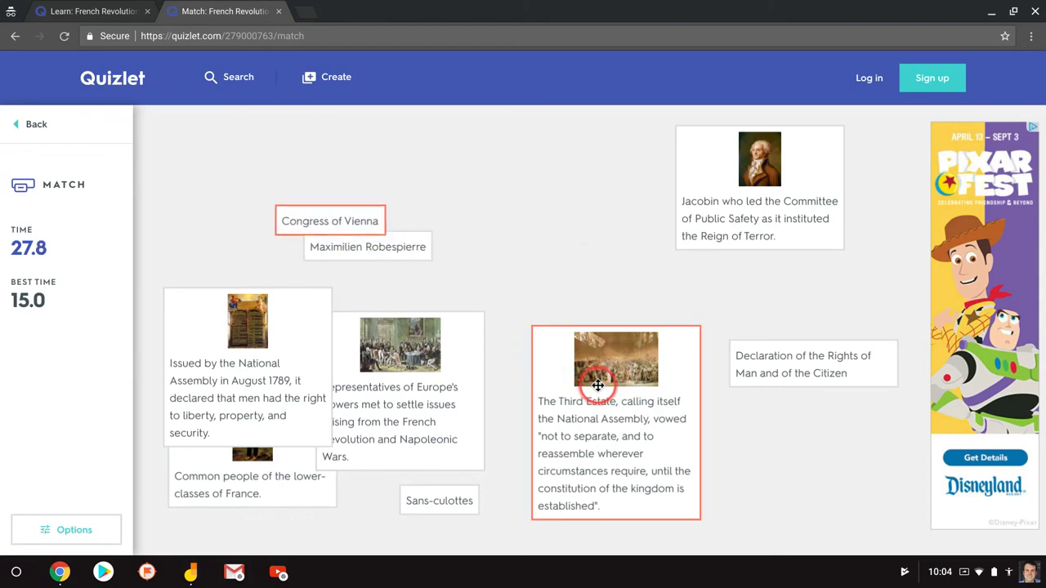
pyautogui.moveTo(381, 247); pyautogui.dragTo(757, 197)
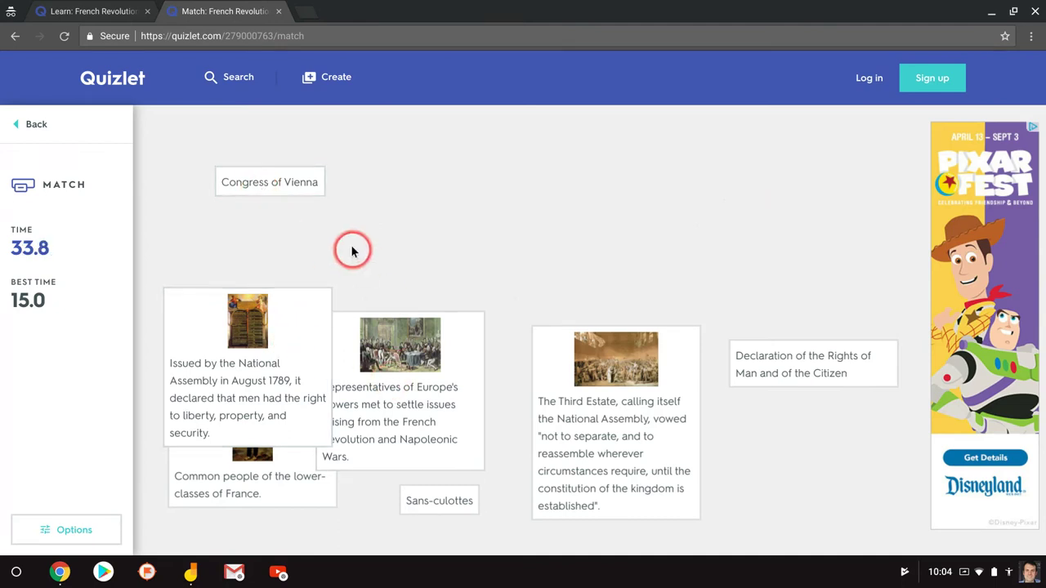
pyautogui.moveTo(303, 192); pyautogui.dragTo(451, 369)
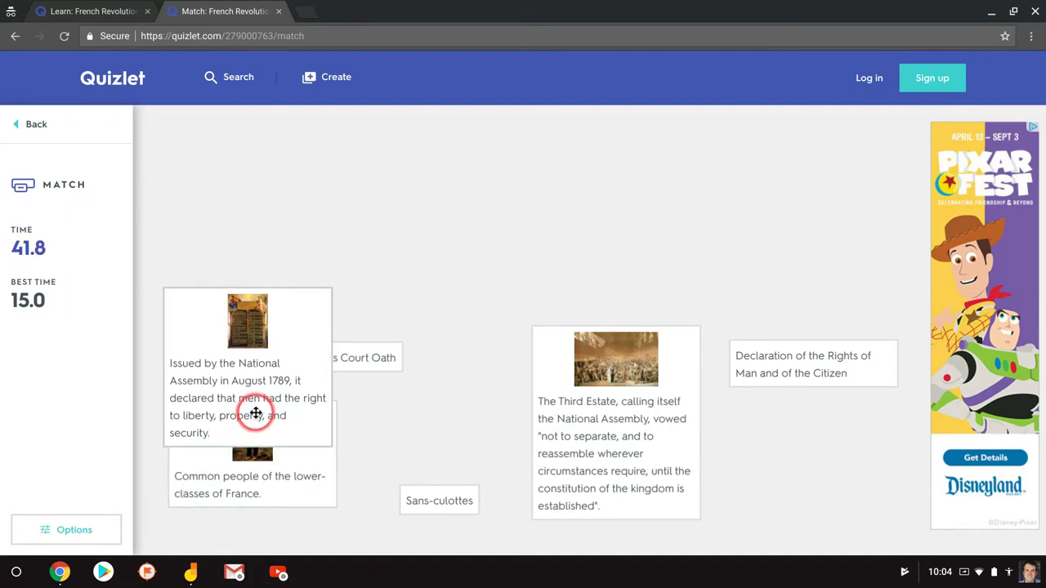
# Switch to the other browser window and bring up the Political Spectrum page of the French Revolution Google Site.
pyautogui.click(93, 24)
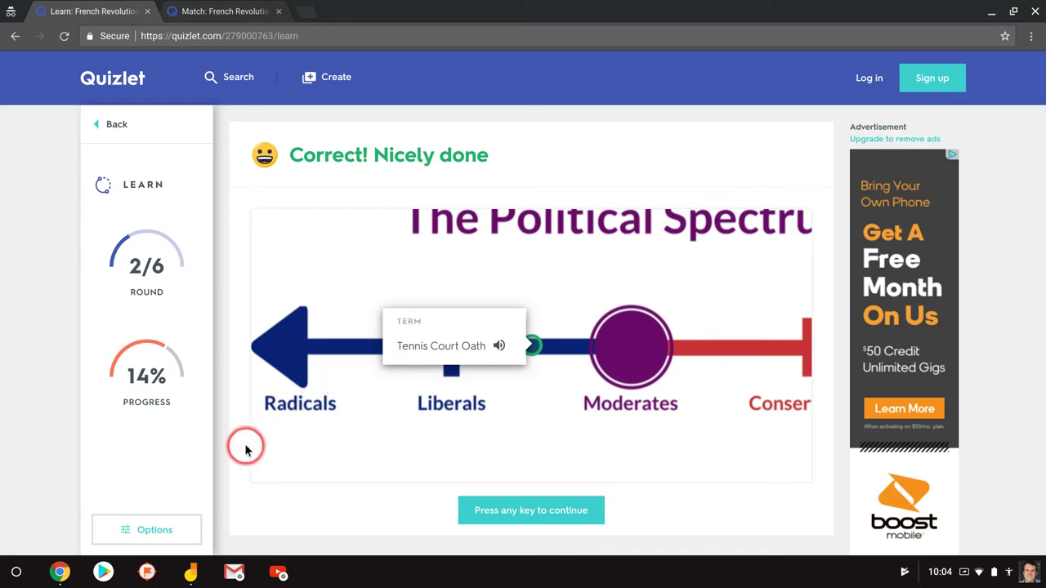
pyautogui.click(62, 574)
pyautogui.click(77, 524)
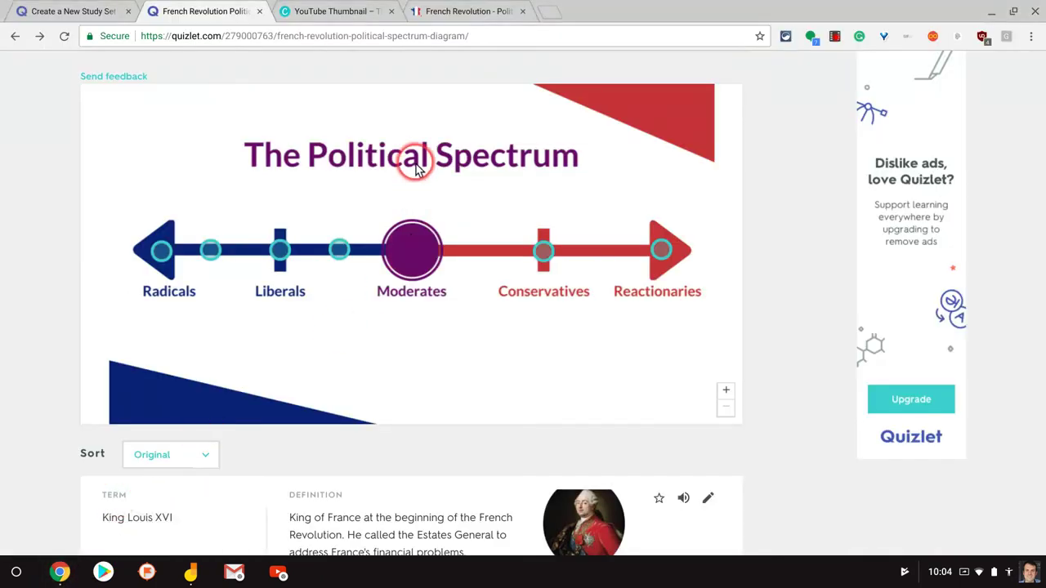
pyautogui.click(454, 15)
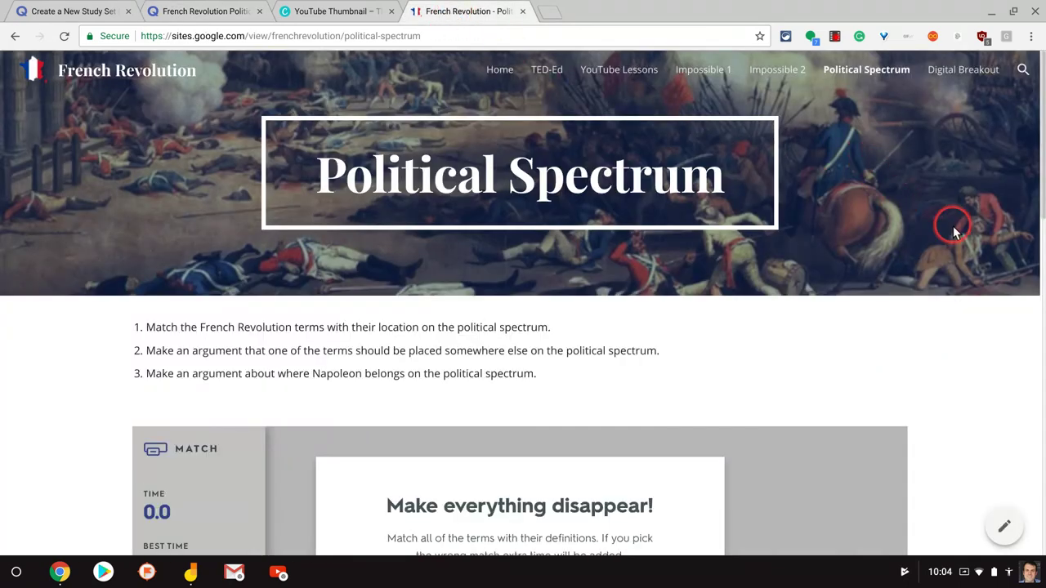
# Examine the embedded Match game and the term-placement and Napoleon forms, and return to the French Revolution Political Spectrum diagram set in Quizlet.
pyautogui.scroll(-3, 958, 317)
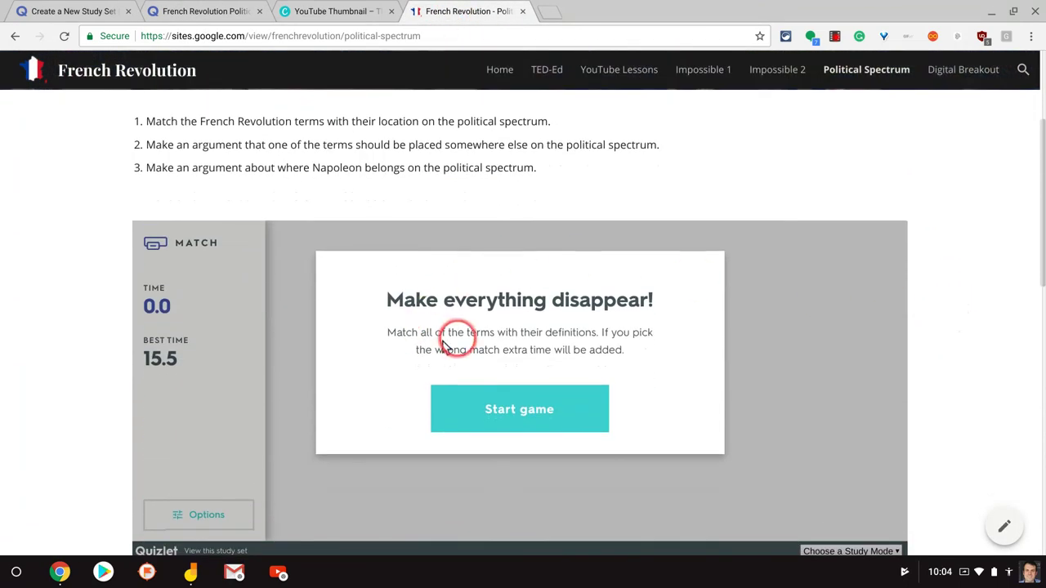
pyautogui.scroll(-1, 280, 390)
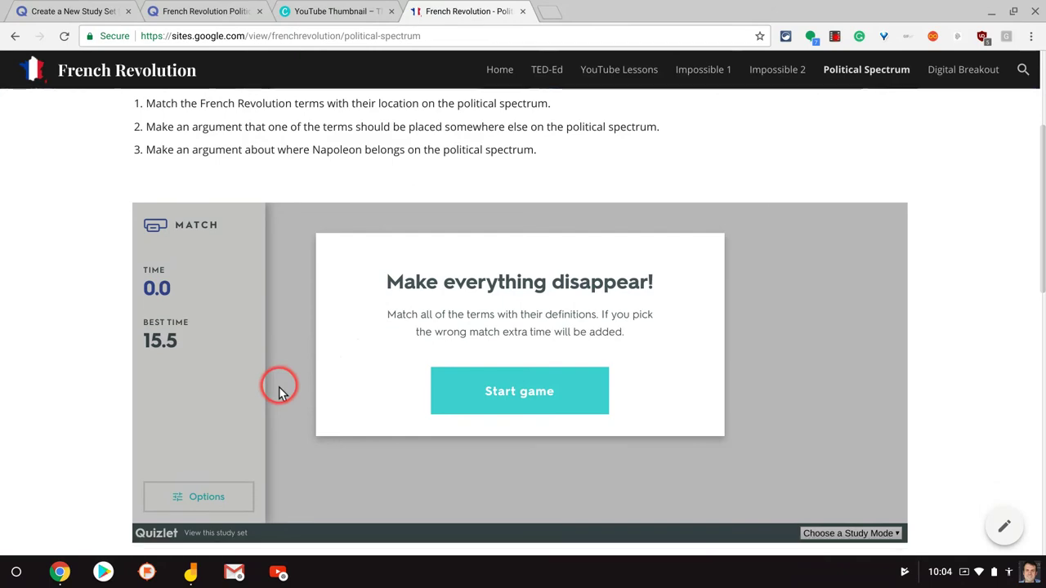
pyautogui.scroll(-8, 57, 368)
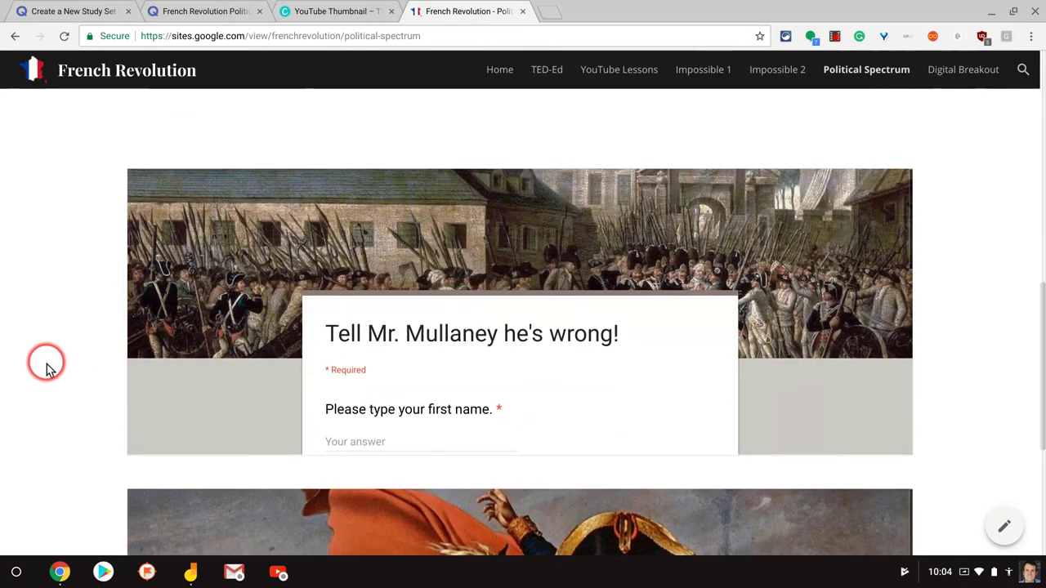
pyautogui.scroll(-5, 534, 276)
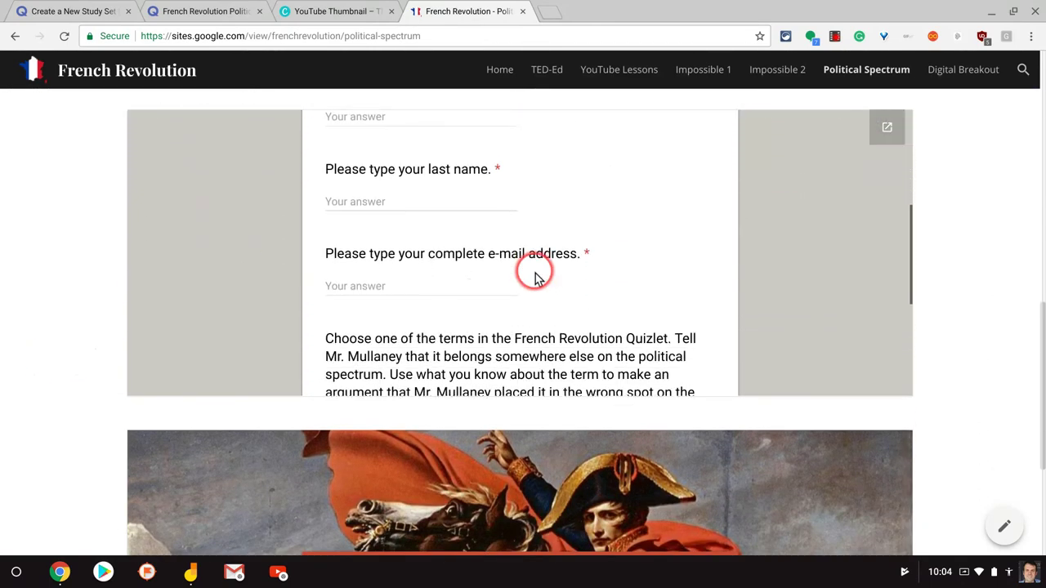
pyautogui.scroll(-1, 506, 278)
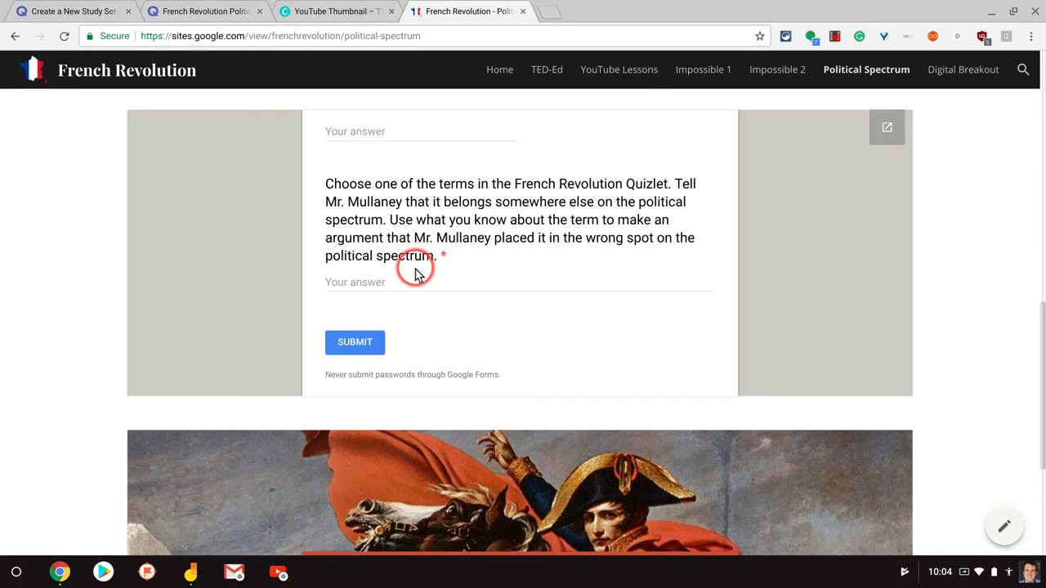
pyautogui.scroll(-2, 415, 273)
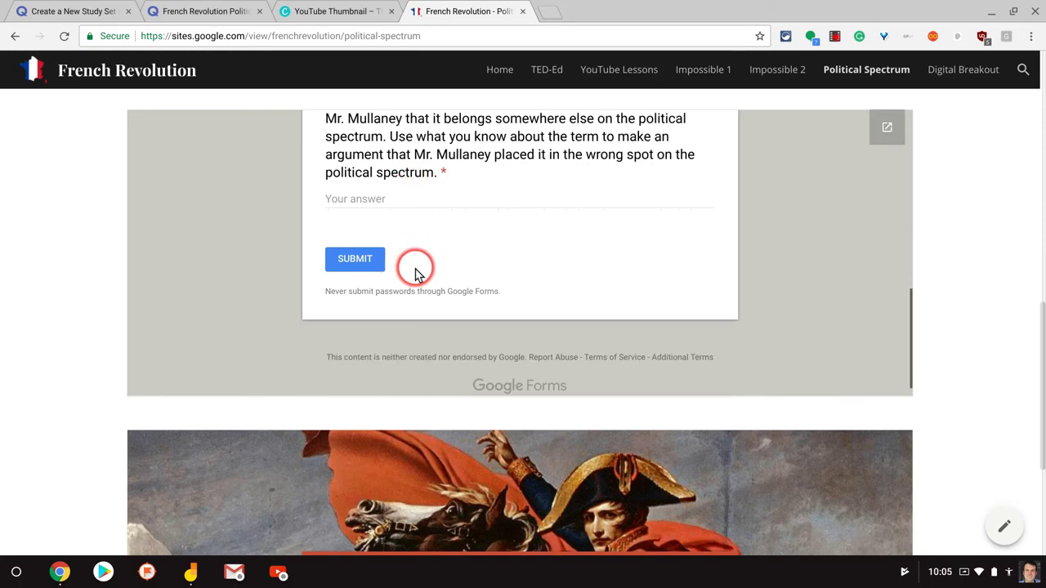
pyautogui.scroll(3, 221, 485)
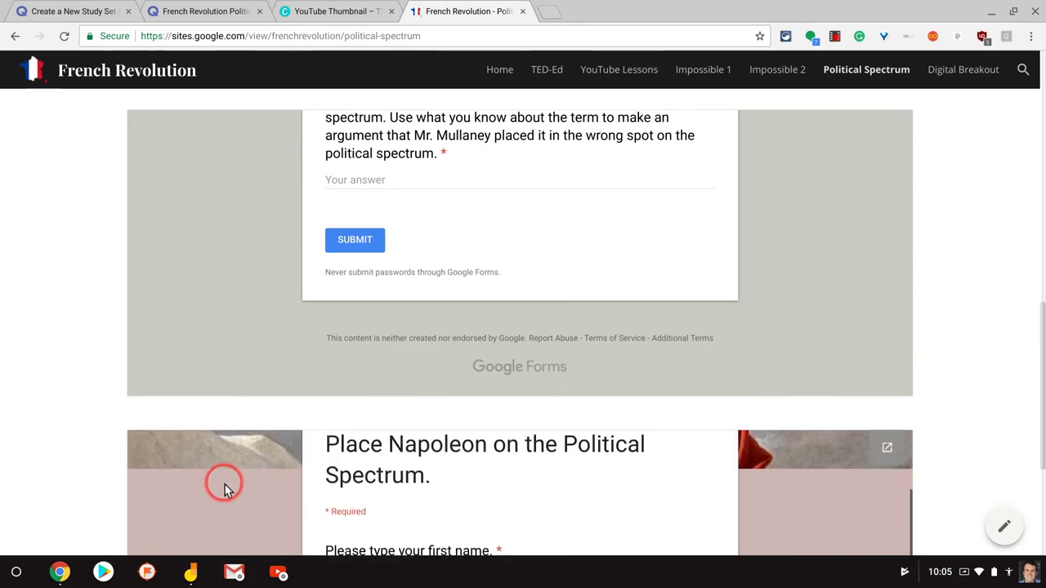
pyautogui.scroll(-3, 1041, 319)
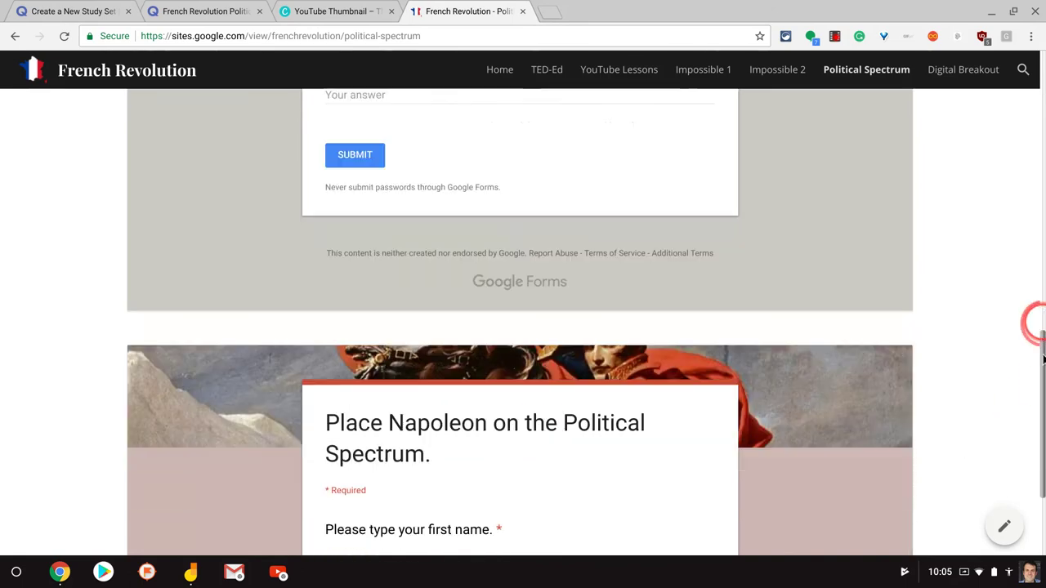
pyautogui.scroll(-2, 566, 412)
pyautogui.scroll(-2, 567, 413)
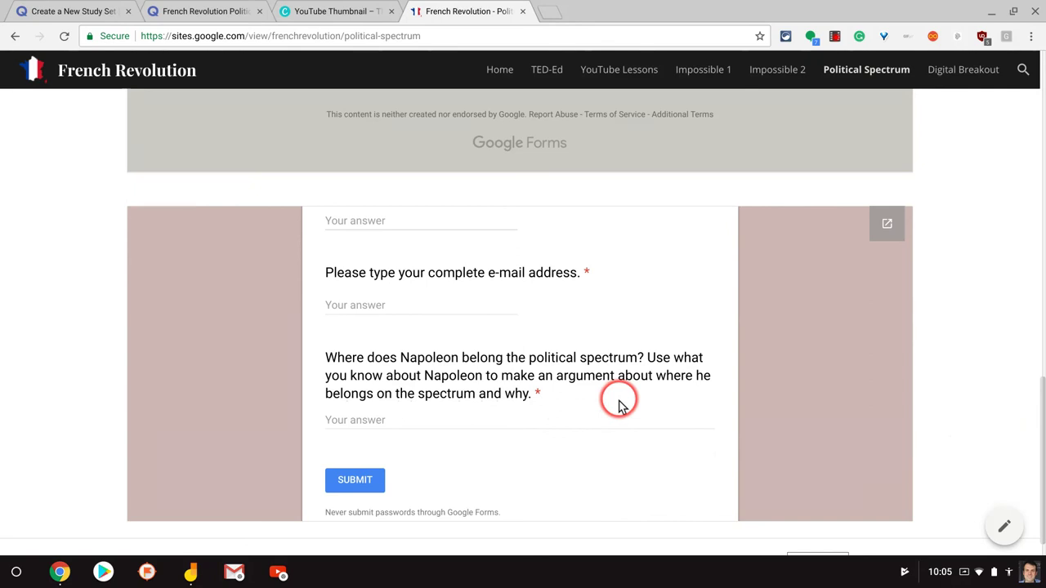
pyautogui.click(176, 12)
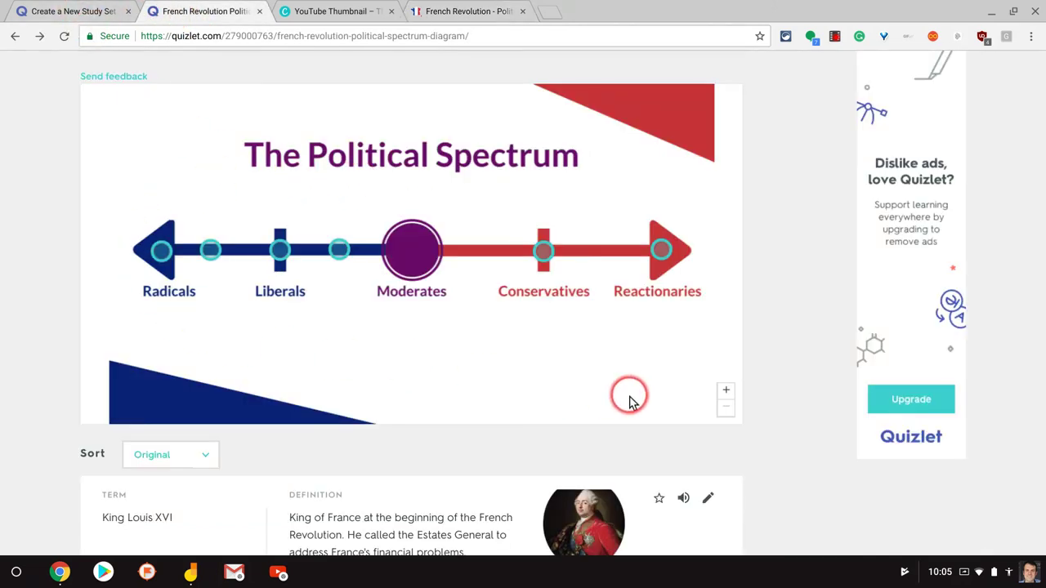